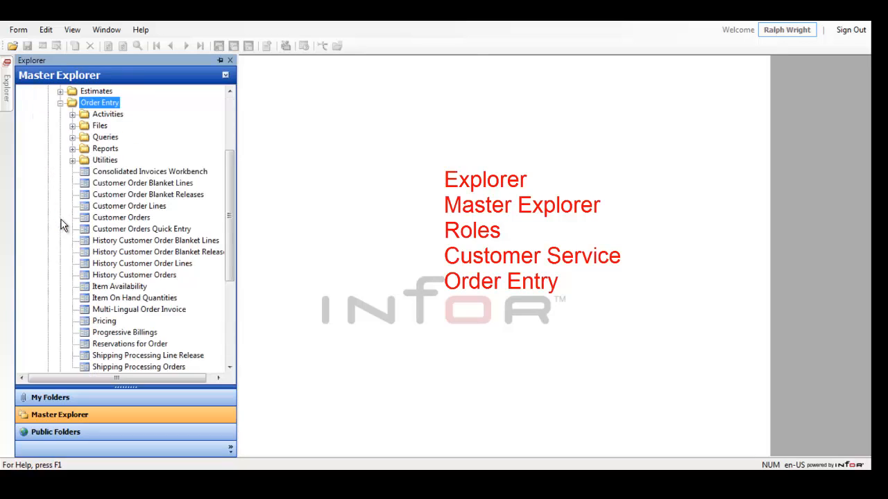
# - Open the Customer Orders form from Order Entry, leave filter mode and start a new customer order
pyautogui.doubleClick(85, 217)
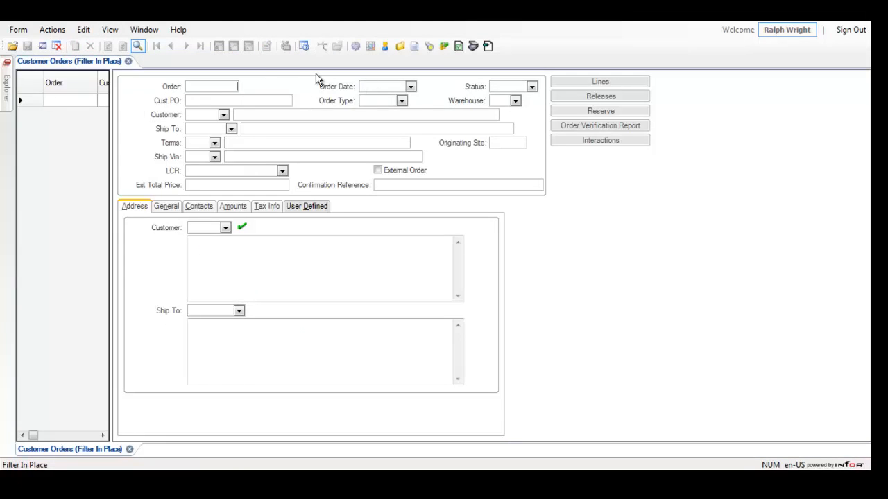
pyautogui.click(137, 45)
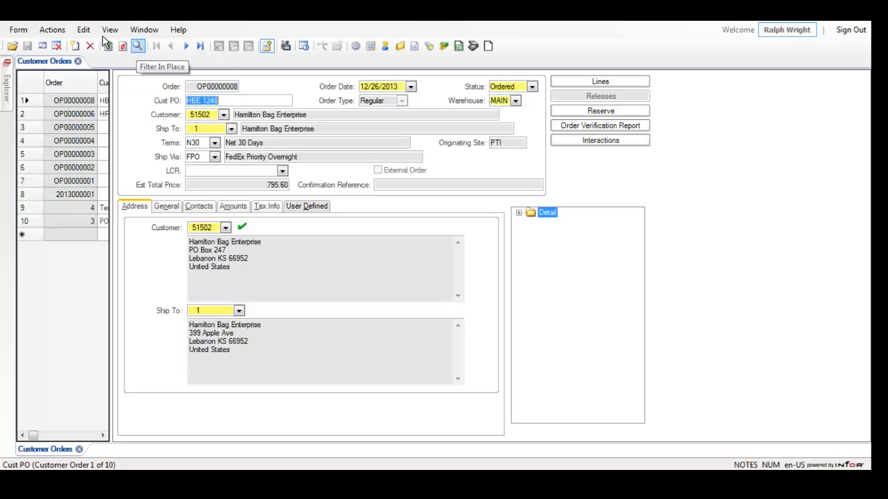
pyautogui.click(57, 29)
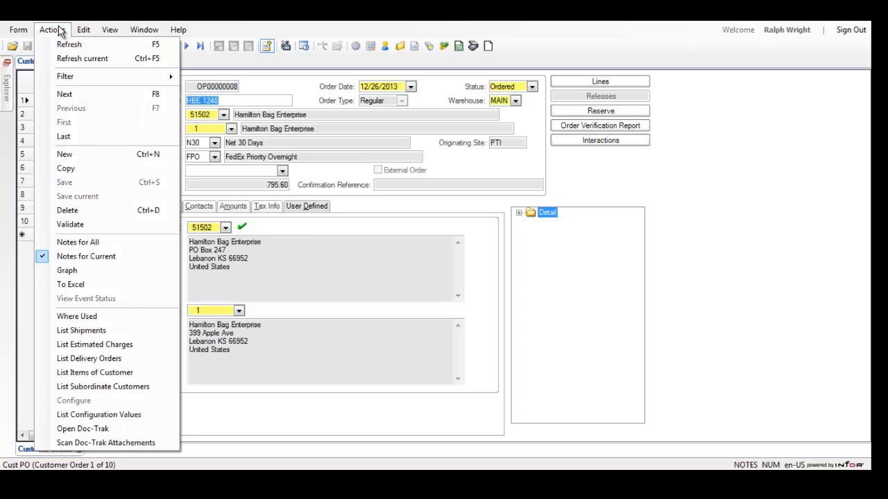
pyautogui.click(82, 155)
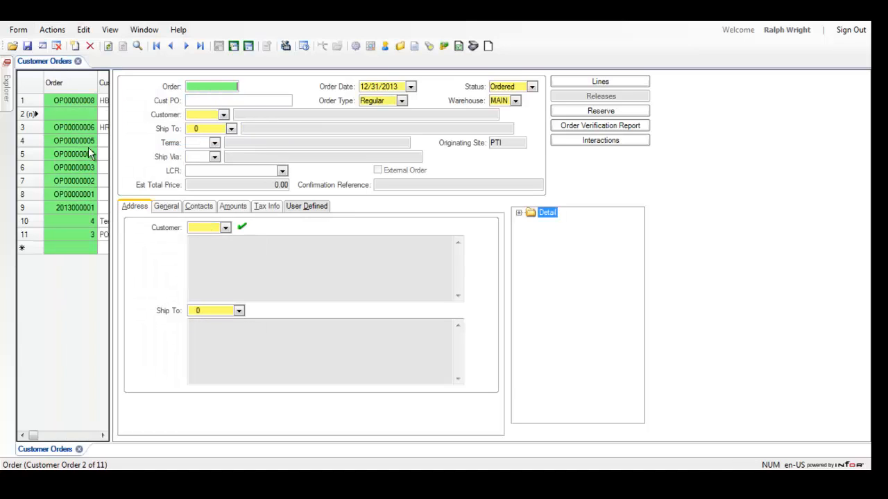
# - Enter the customer's purchase order number in the new order's Cust PO field
pyautogui.click(192, 102)
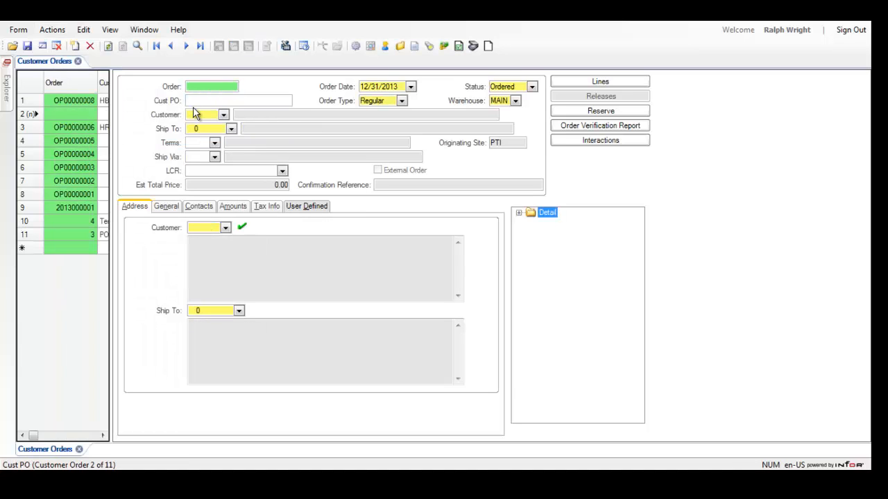
pyautogui.write('HBE 1250')
# - Find customers with names like Hamilton* and assign Hamilton Bag Enterprise as the order's customer
pyautogui.click(210, 115)
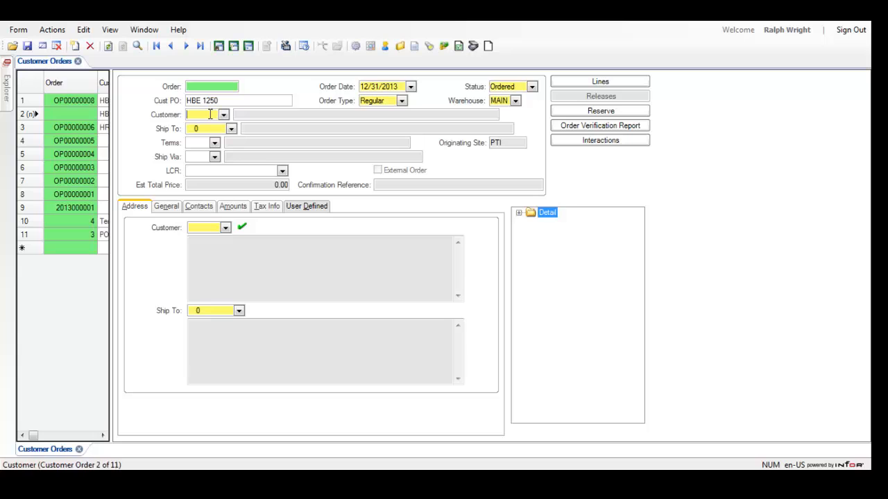
pyautogui.rightClick(210, 116)
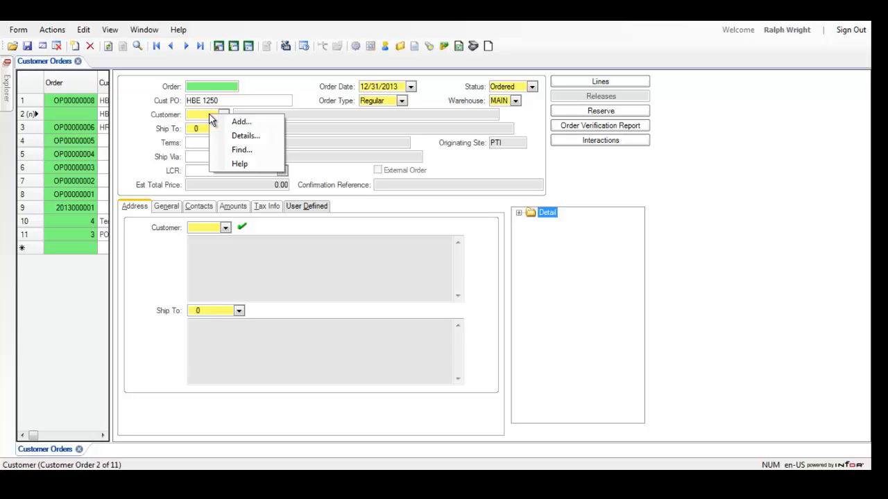
pyautogui.click(229, 149)
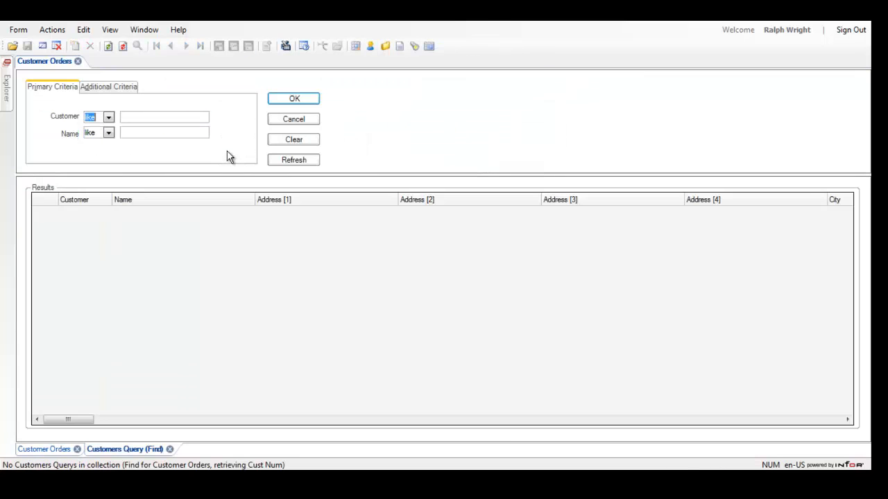
pyautogui.click(178, 131)
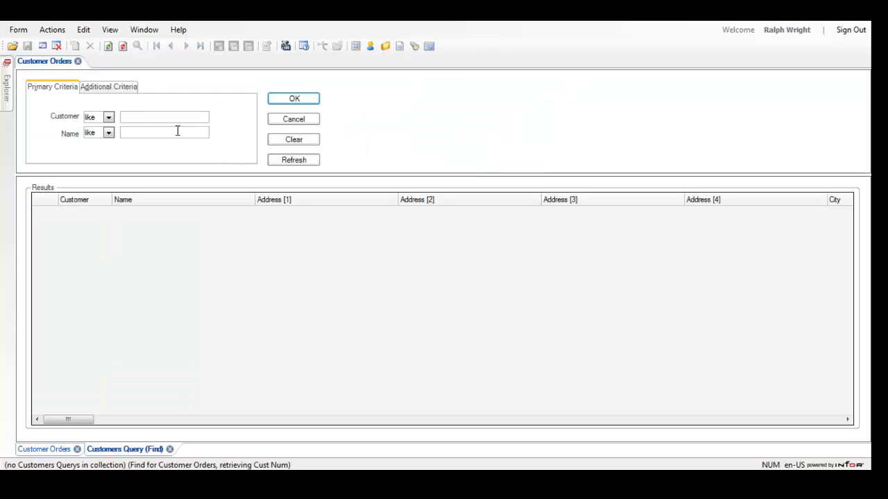
pyautogui.write('Hamilton*')
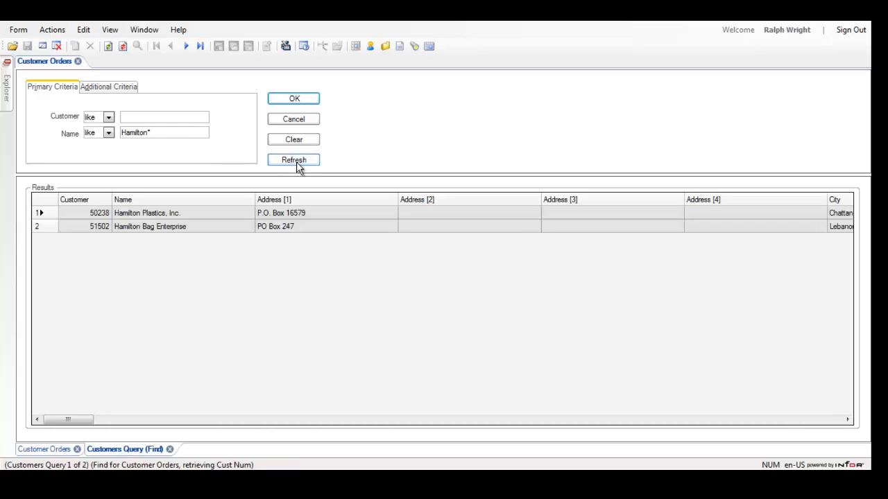
pyautogui.click(39, 229)
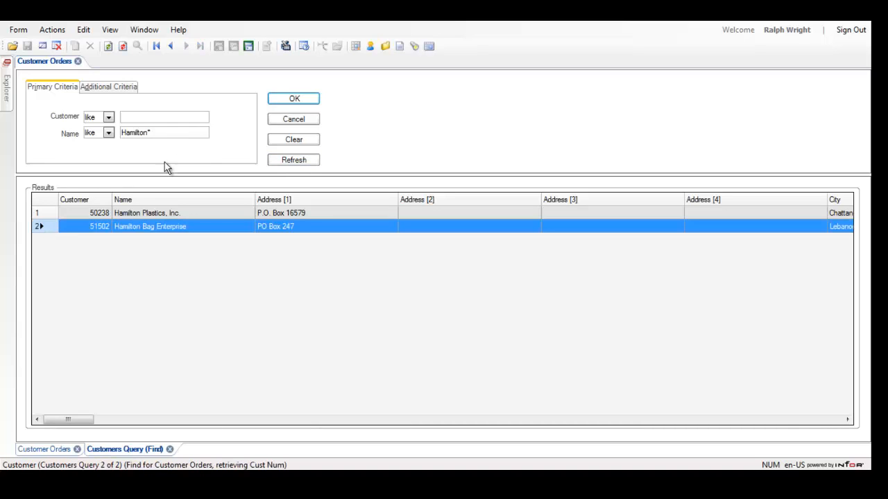
pyautogui.click(293, 99)
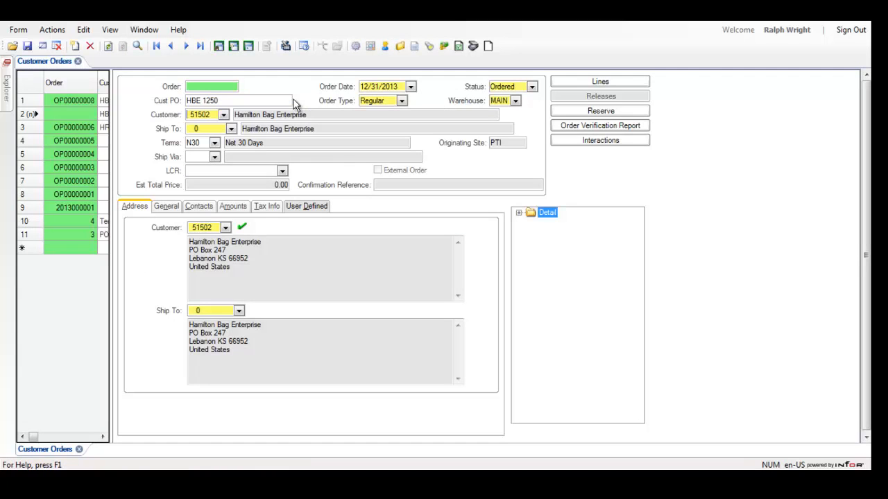
# - Set the order's Ship To to 1 and its Ship Via to FPO, FedEx Priority Overnight
pyautogui.click(229, 129)
pyautogui.click(221, 157)
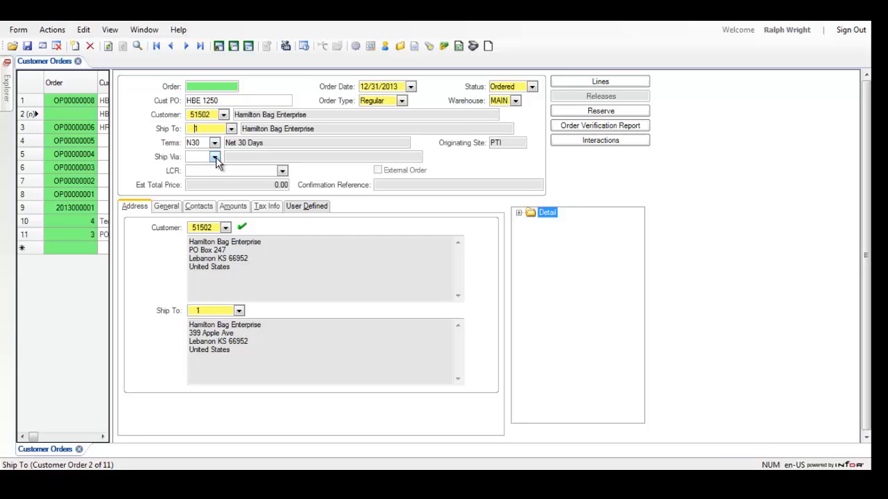
pyautogui.click(215, 158)
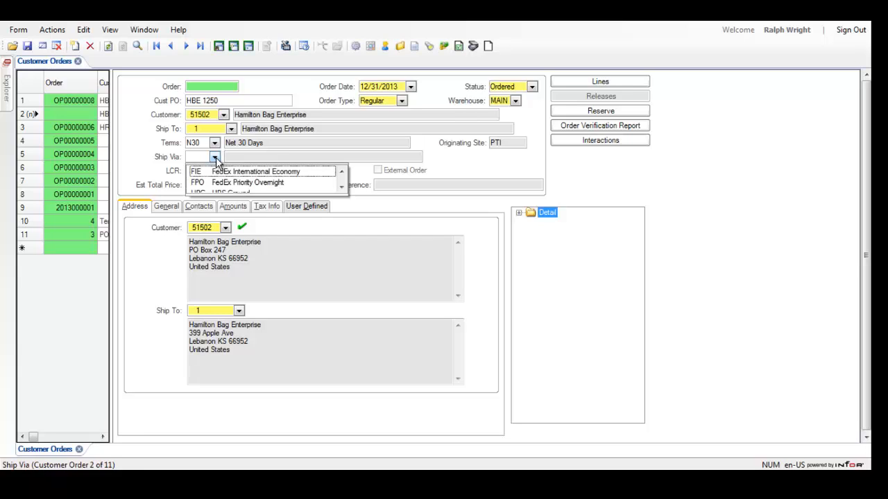
pyautogui.click(222, 182)
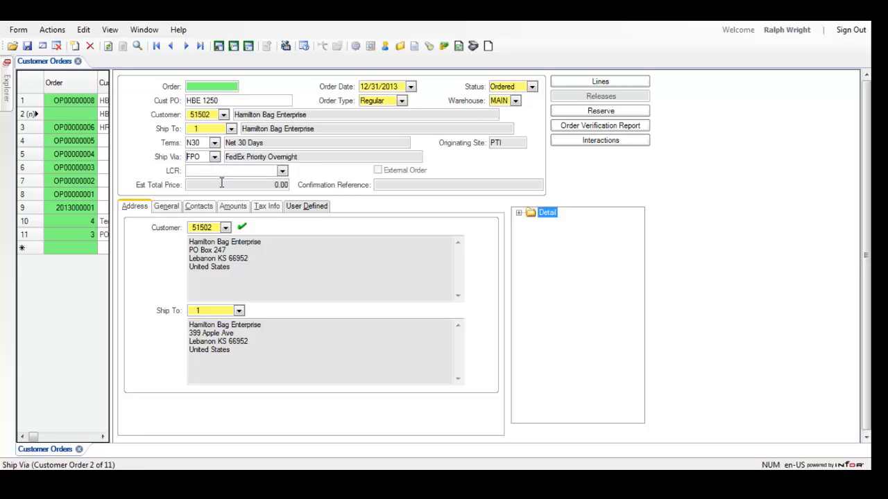
# - Set Taken By to WC in the order's general details and save the order
pyautogui.click(168, 207)
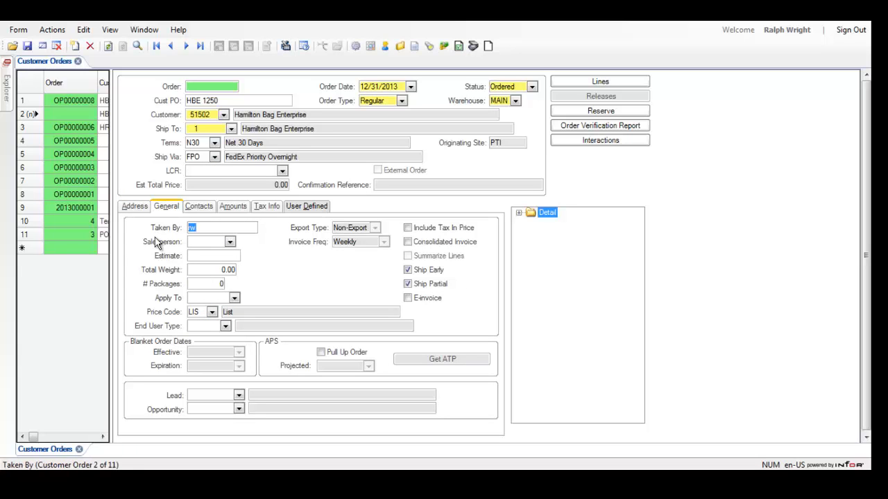
pyautogui.write('WC')
pyautogui.hotkey('ctrl', 's')
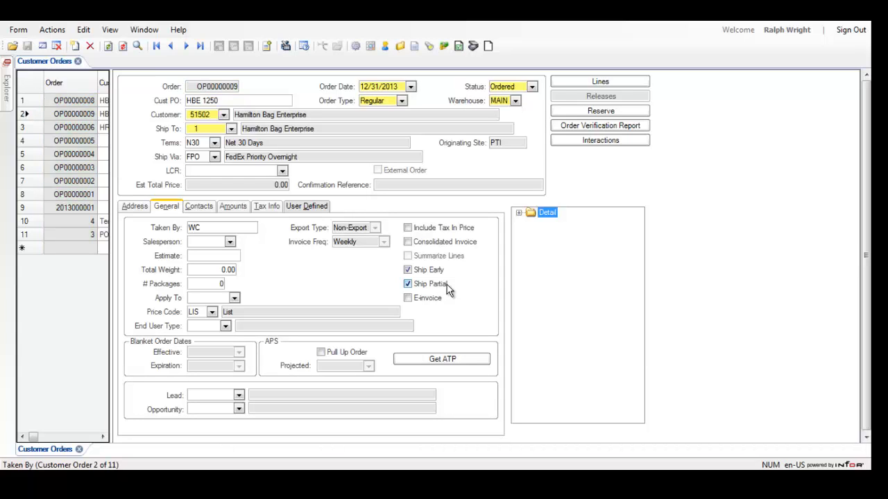
# - Open the lines of the saved order and enter item VNX0217 on line 1
pyautogui.click(570, 81)
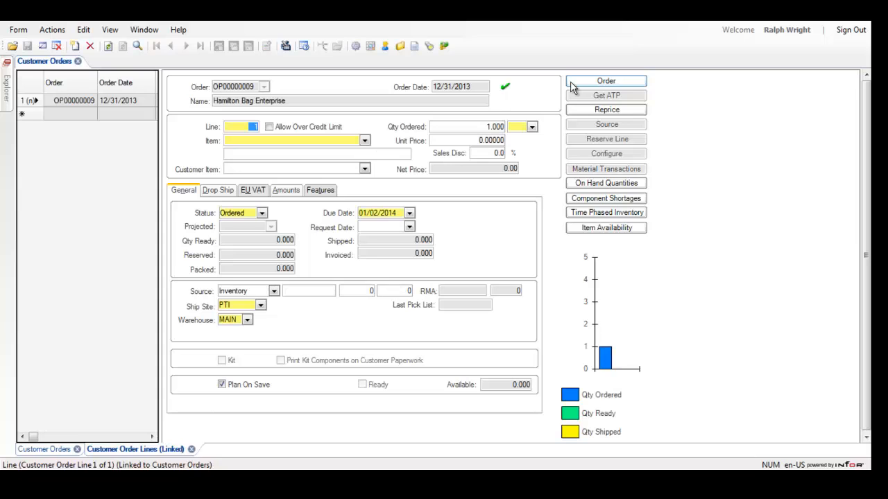
pyautogui.click(321, 142)
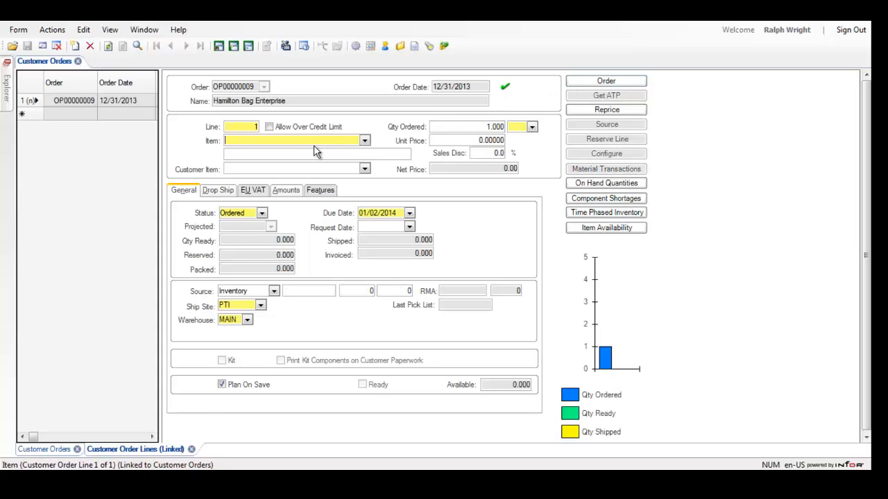
pyautogui.write('VNX0217')
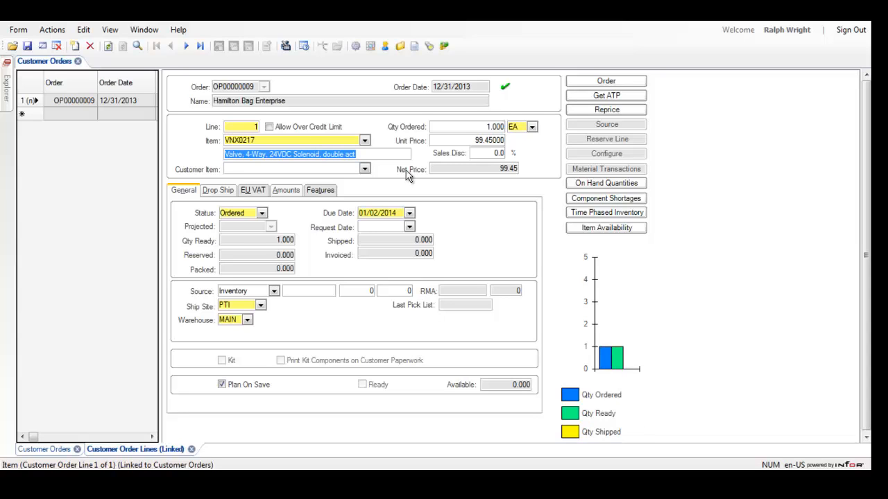
# - Set the ordered quantity of line 1 to 4 and refresh the quantity chart
pyautogui.click(458, 127)
pyautogui.press('Delete')
pyautogui.write('4')
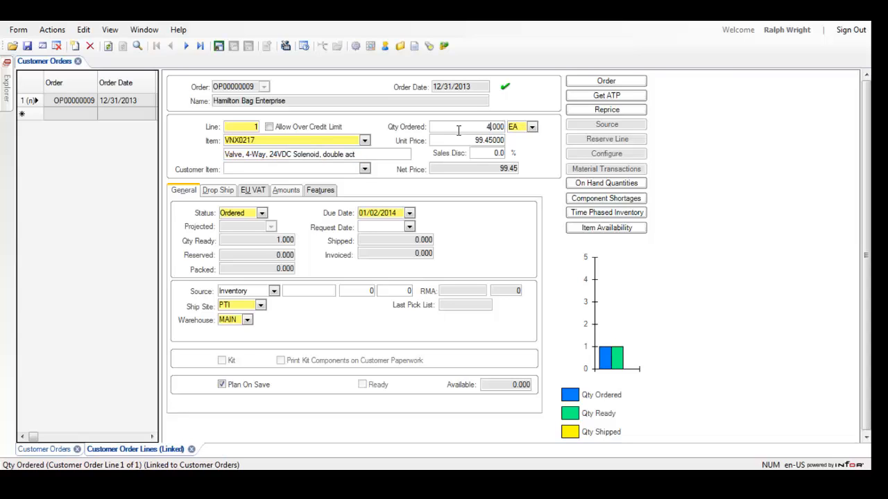
pyautogui.press('Tab')
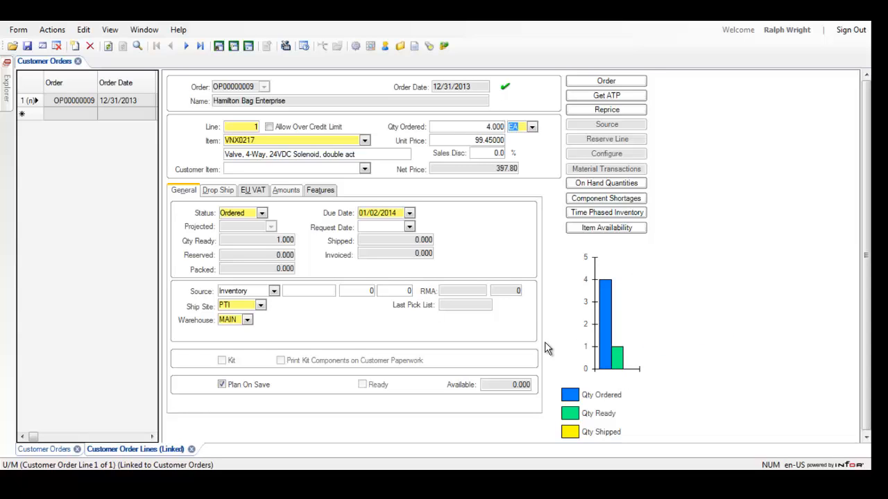
# - Set the ordered quantity of line 1 to 1 and save the order line
pyautogui.click(479, 128)
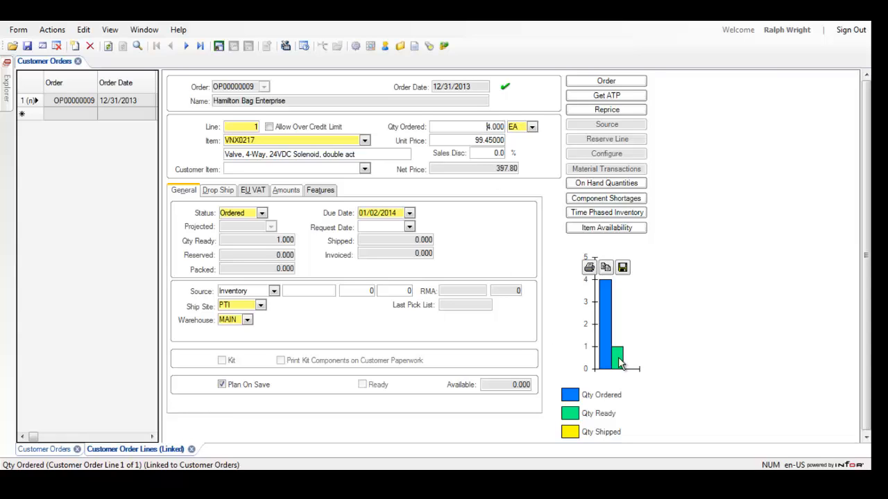
pyautogui.write('1')
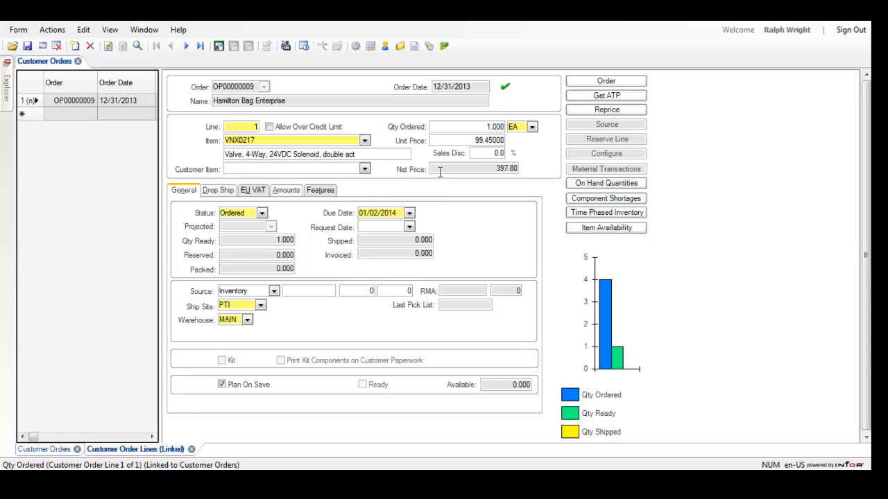
pyautogui.click(27, 46)
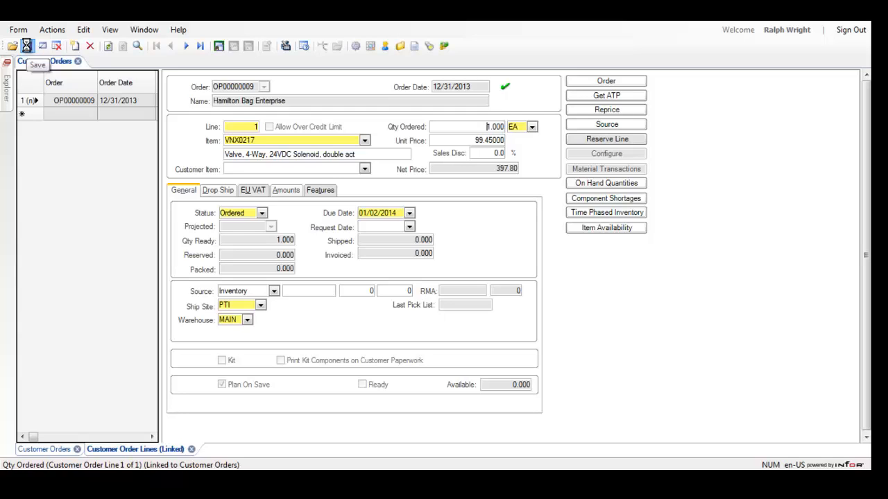
pyautogui.click(26, 46)
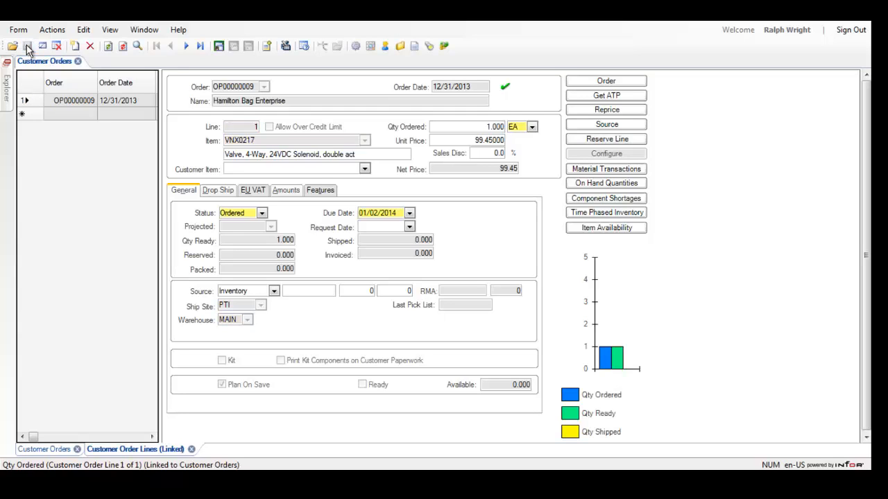
# - Reserve inventory for line 1 with the automatic reservation
pyautogui.click(584, 142)
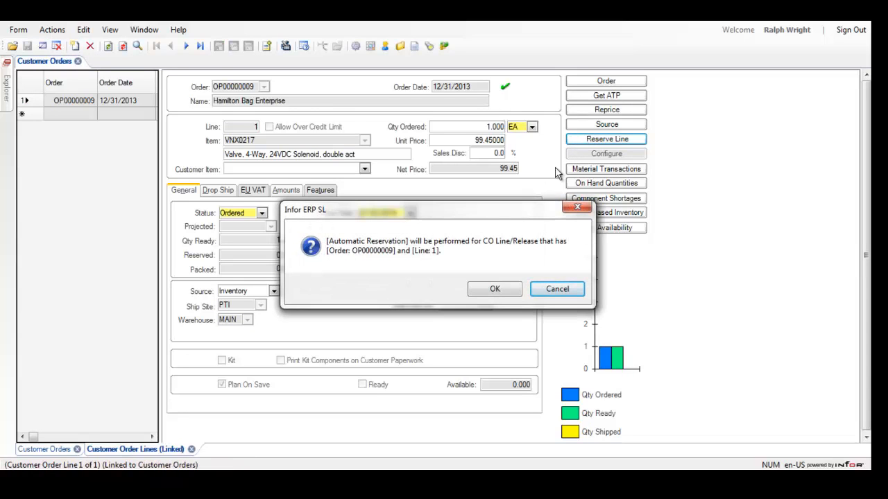
pyautogui.click(492, 289)
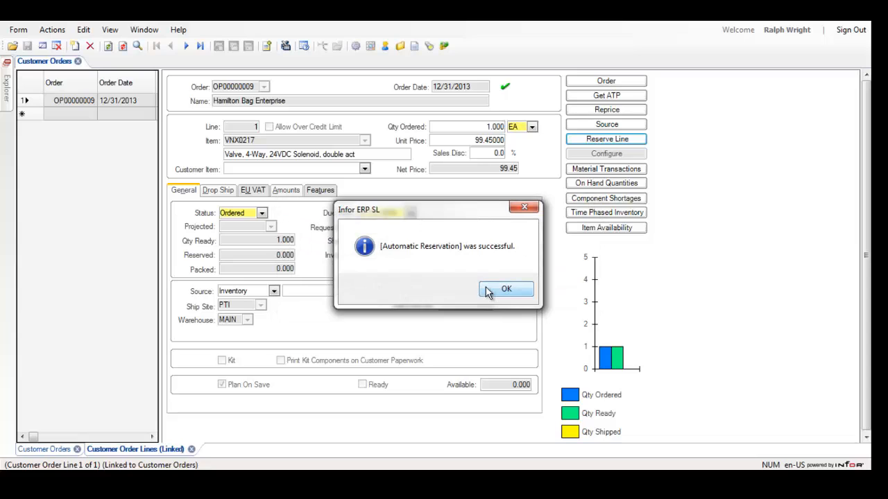
pyautogui.click(489, 289)
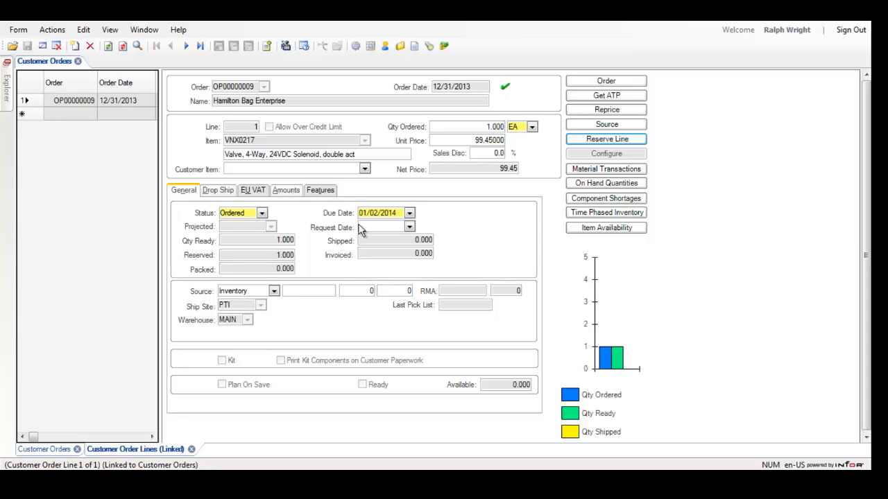
# - Add a second order line for item VNX0217 with an ordered quantity of 3
pyautogui.click(72, 45)
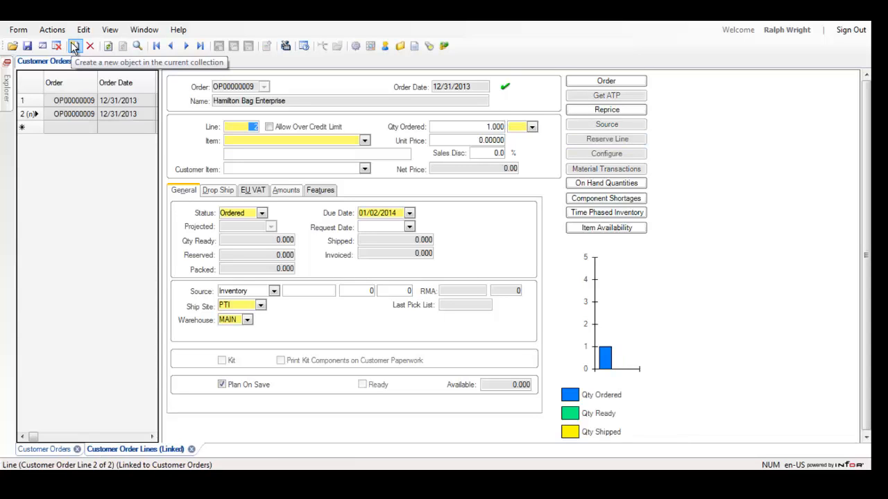
pyautogui.click(345, 141)
pyautogui.write('V')
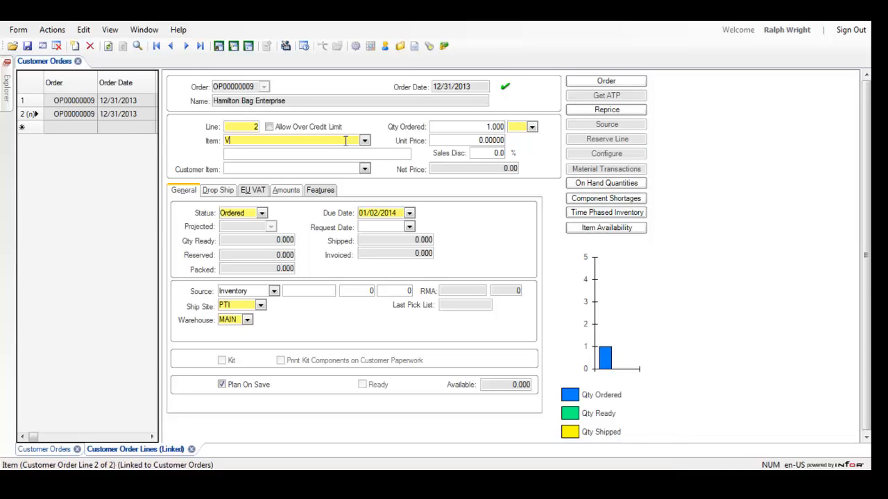
pyautogui.write('NX0217')
pyautogui.press('Tab')
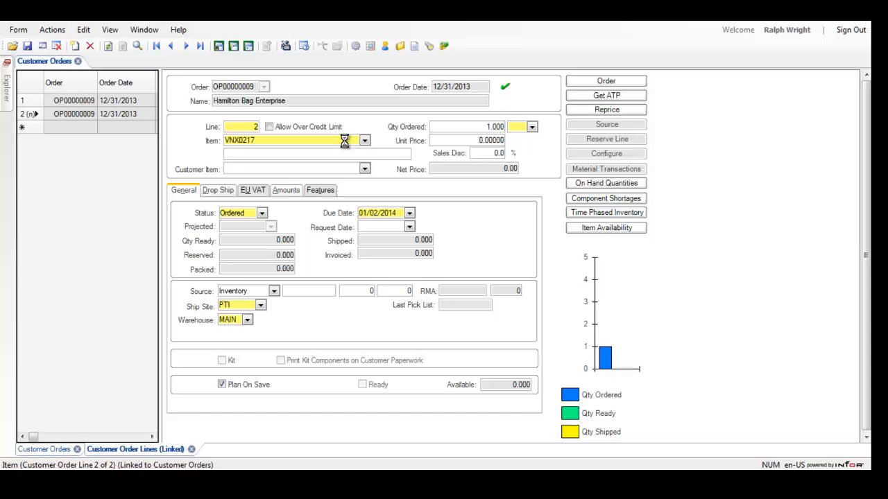
pyautogui.click(469, 128)
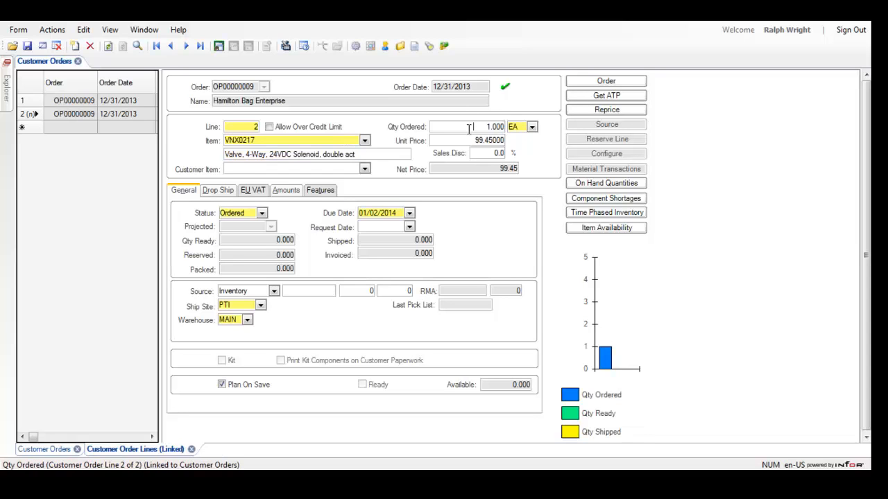
pyautogui.write('3')
pyautogui.press('Tab')
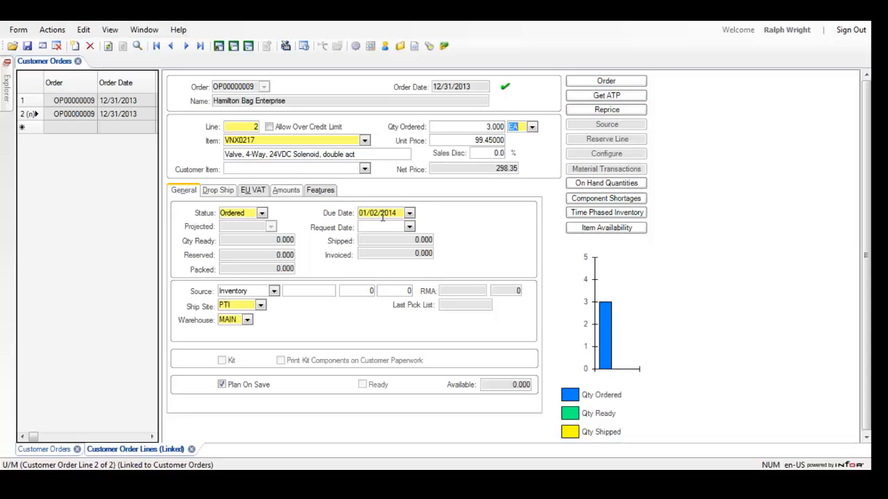
# - Get the available-to-promise date for line 2 and accept the projected date 1/16/2014 as its due date
pyautogui.click(584, 98)
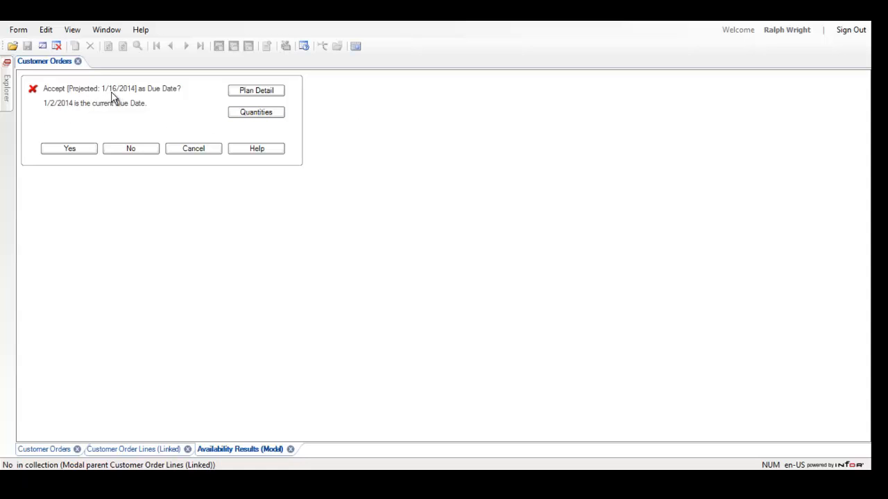
pyautogui.click(68, 149)
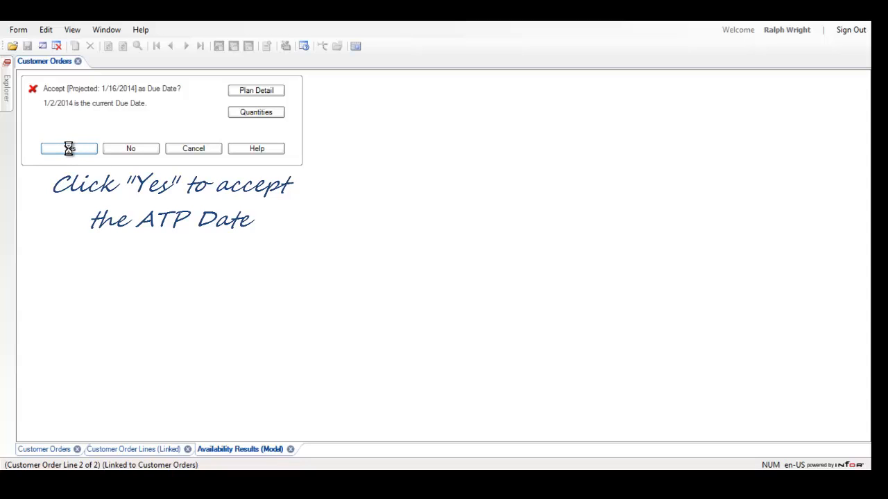
pyautogui.click(69, 148)
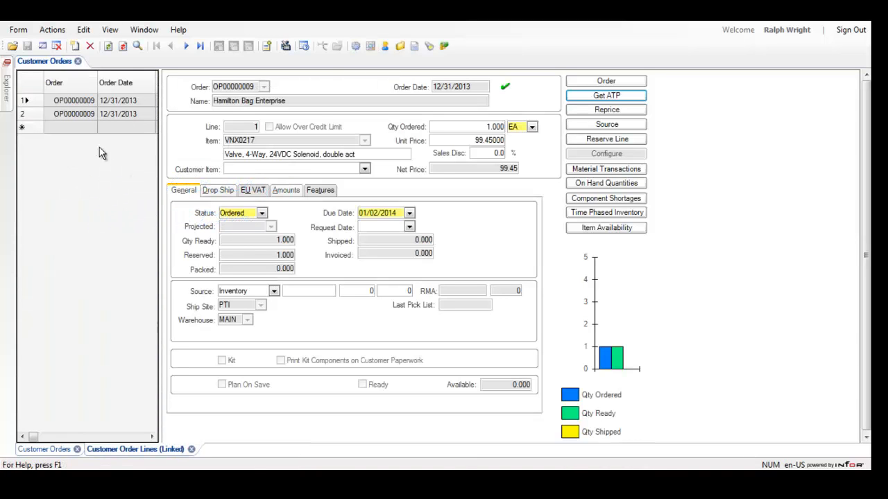
# - Set the due date of line 1 to 12/31/2013, save the order line, and bring up line 2 for checking
pyautogui.click(409, 213)
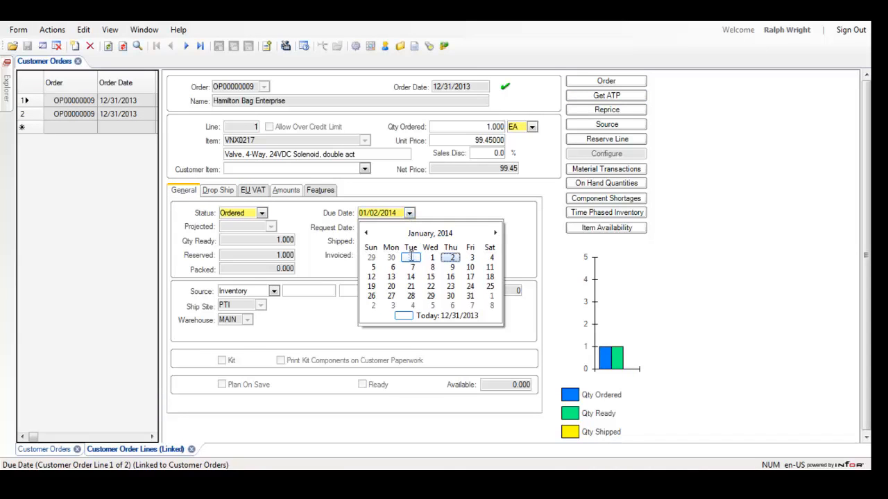
pyautogui.click(412, 258)
pyautogui.click(27, 46)
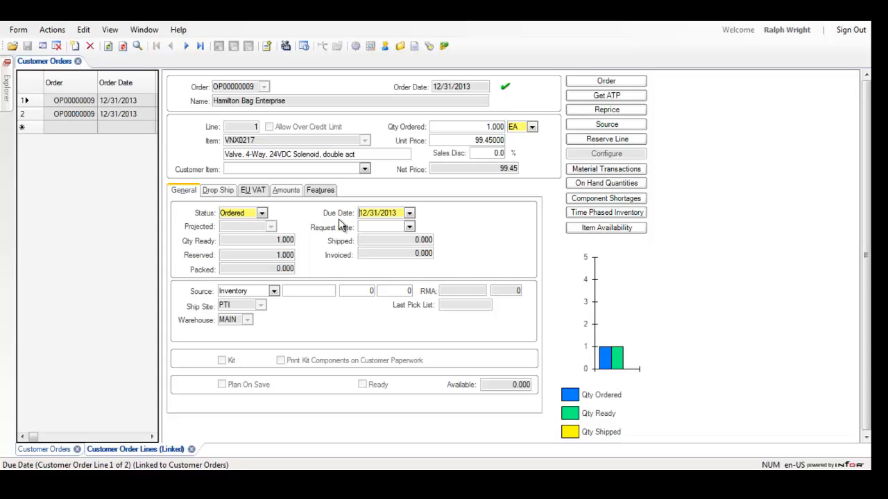
pyautogui.click(37, 112)
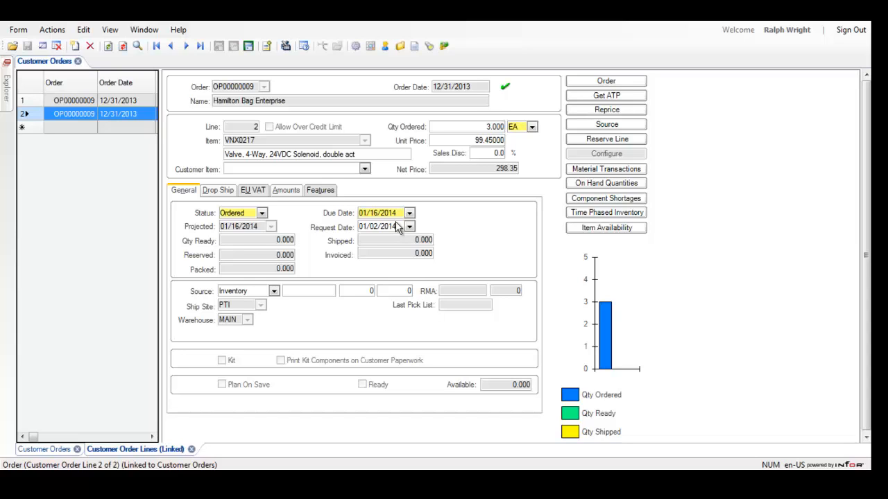
# - From the customer order, preview the Order Verification Report with Print Price enabled and review it through the order lines and totals
pyautogui.click(42, 450)
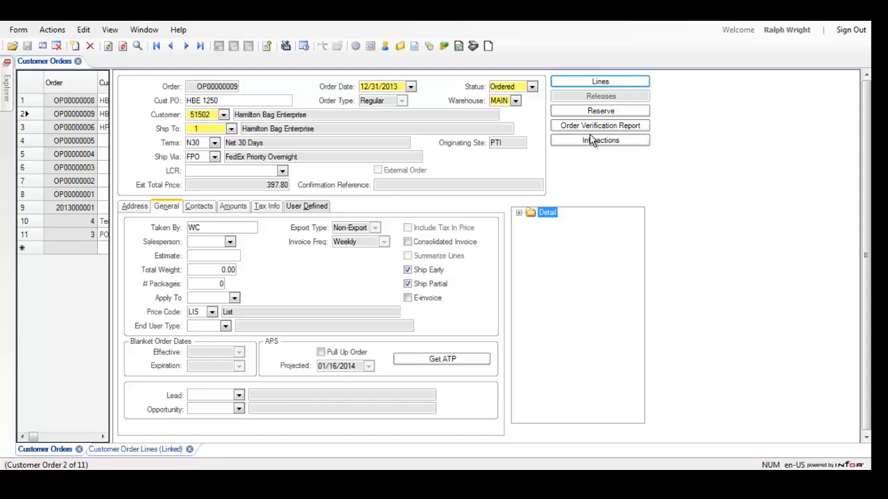
pyautogui.click(596, 130)
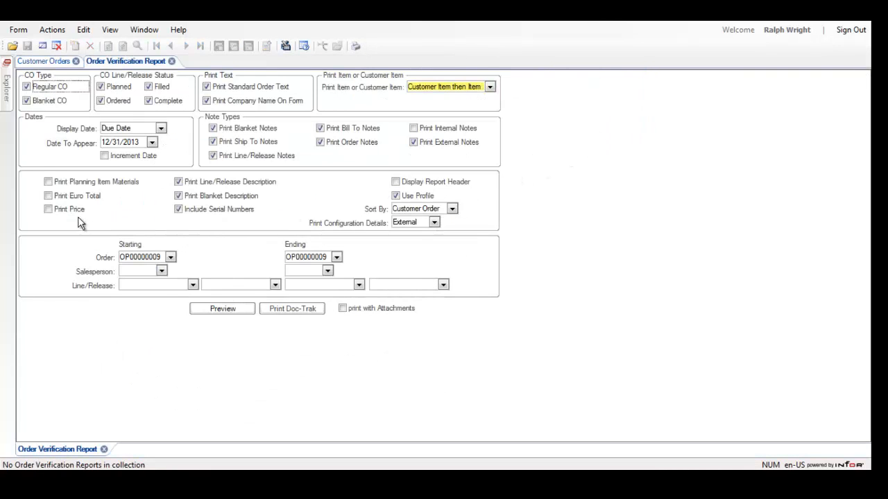
pyautogui.click(66, 210)
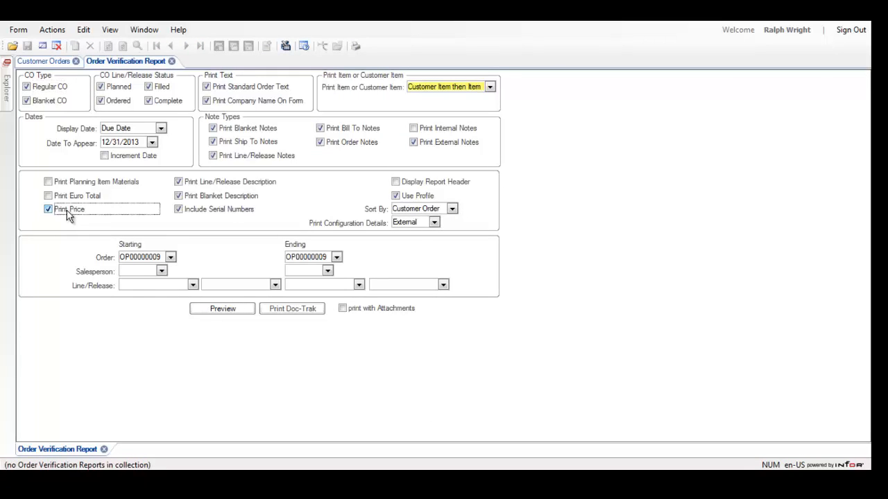
pyautogui.click(236, 308)
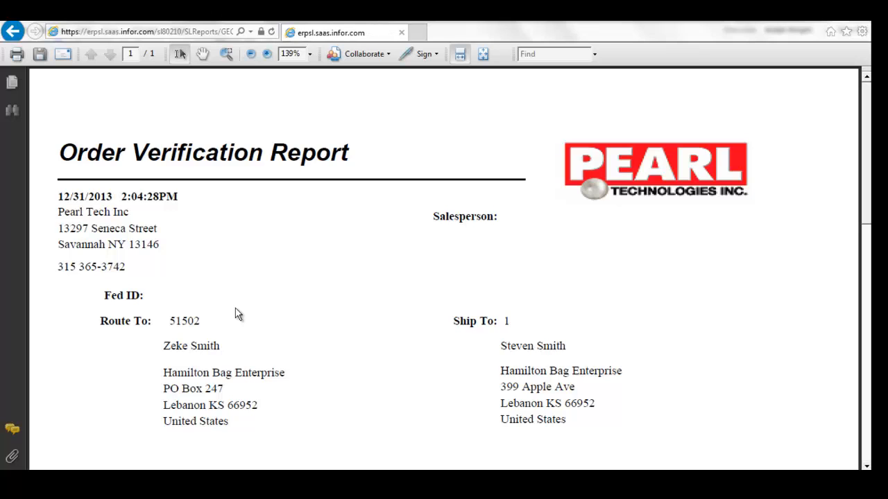
pyautogui.scroll(-2, 236, 314)
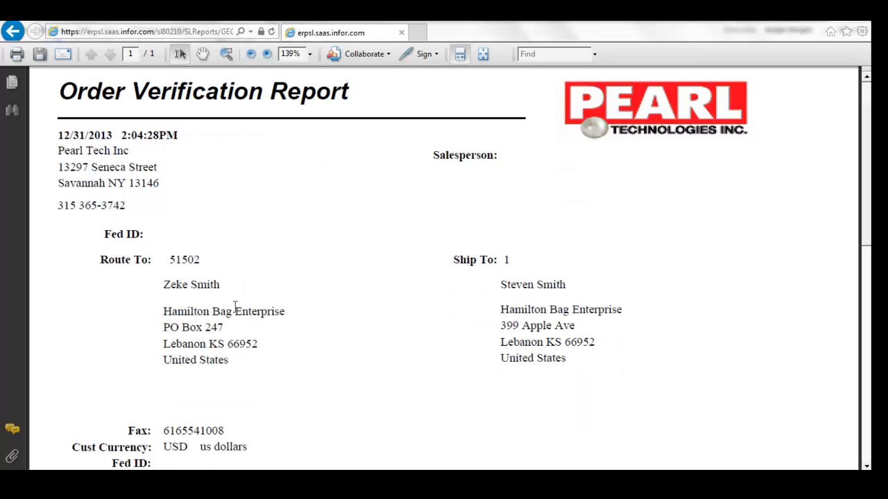
pyautogui.scroll(-3, 236, 314)
pyautogui.scroll(-2, 236, 314)
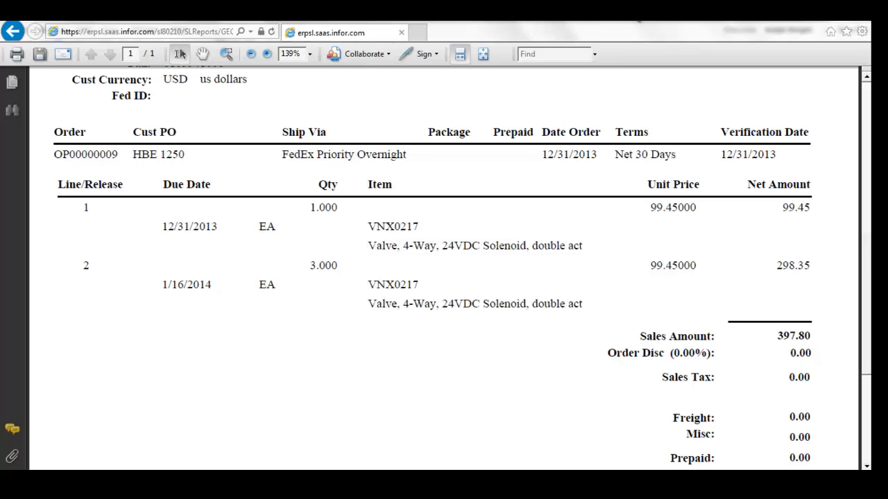
# - Close the report preview and submit the Order Verification Report with Print Doc-Trak
pyautogui.click(856, 23)
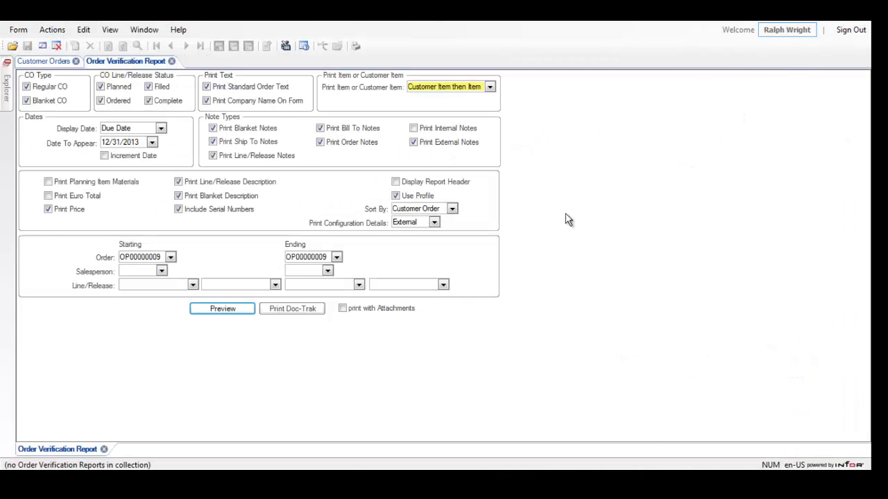
pyautogui.click(315, 315)
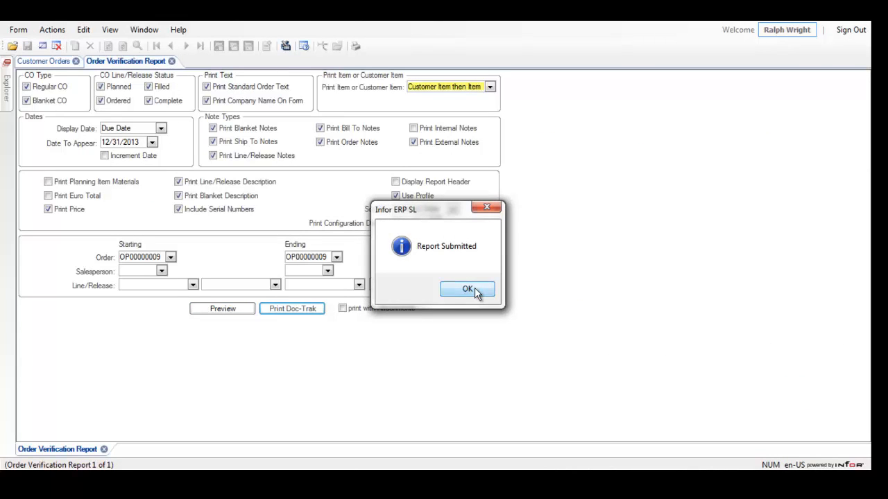
pyautogui.click(466, 289)
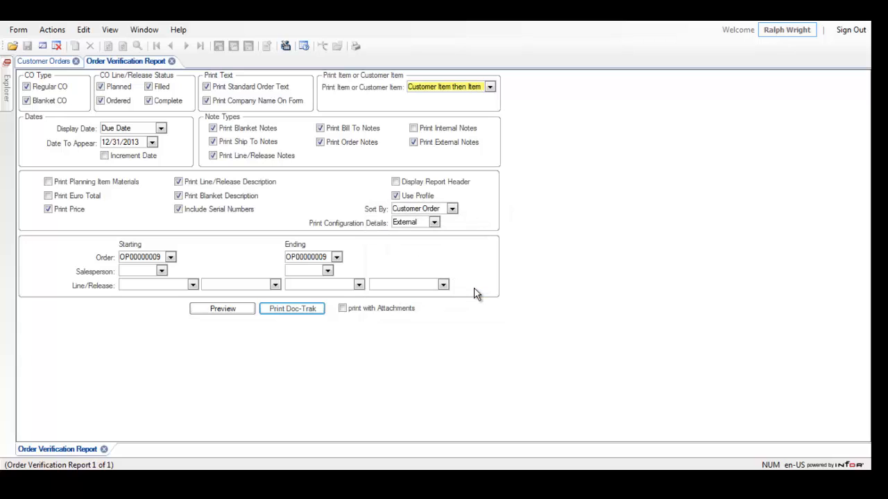